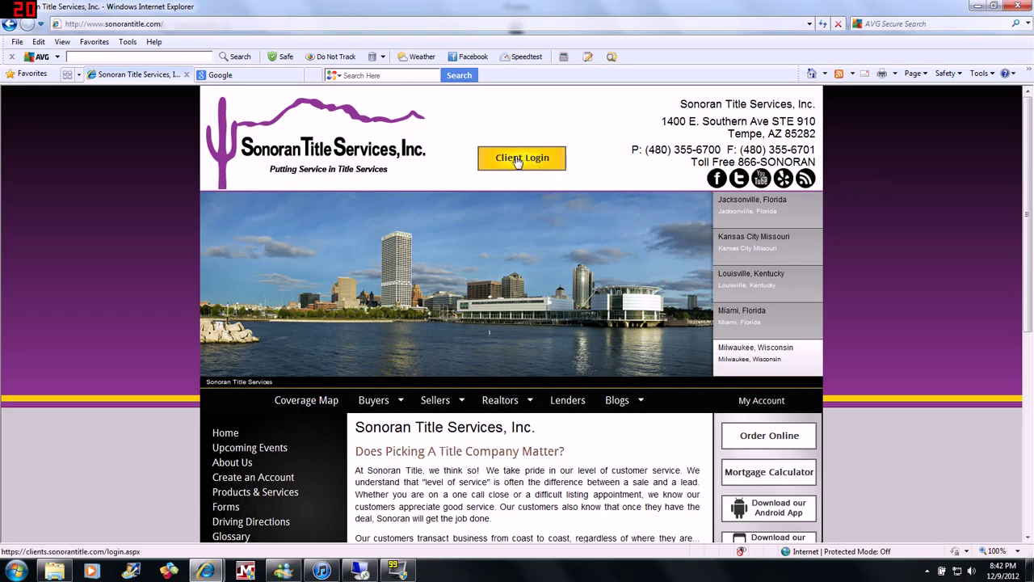
# Sign in to the Sonoran Title client account using the saved username and auto-filled password.
pyautogui.click(517, 159)
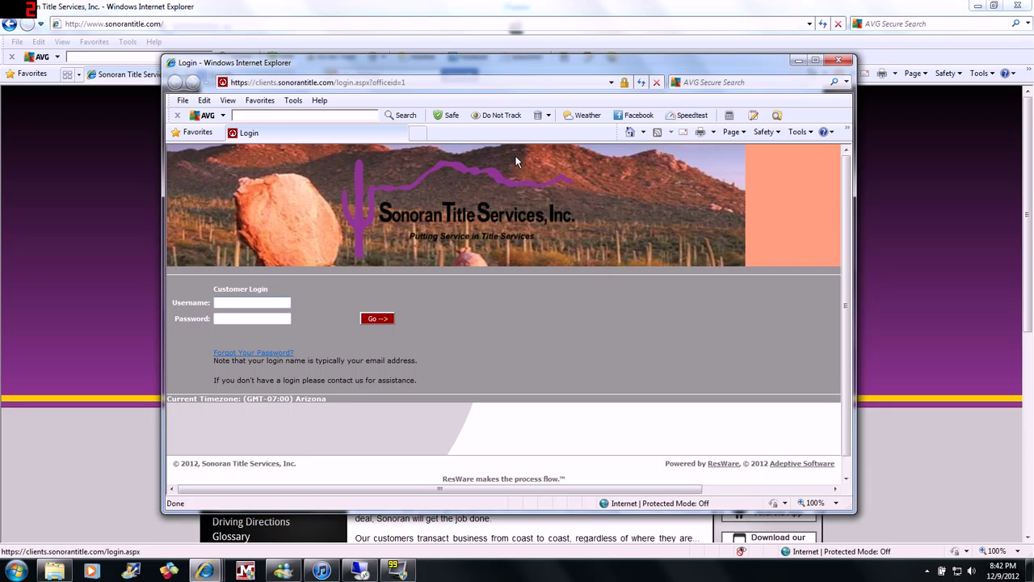
pyautogui.write('test')
pyautogui.press('Down')
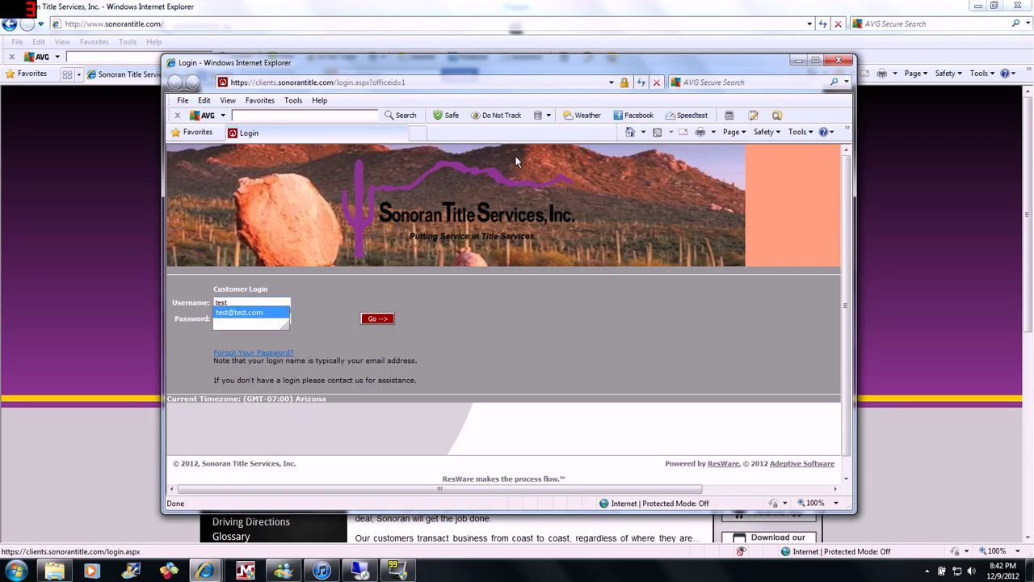
pyautogui.press('Return')
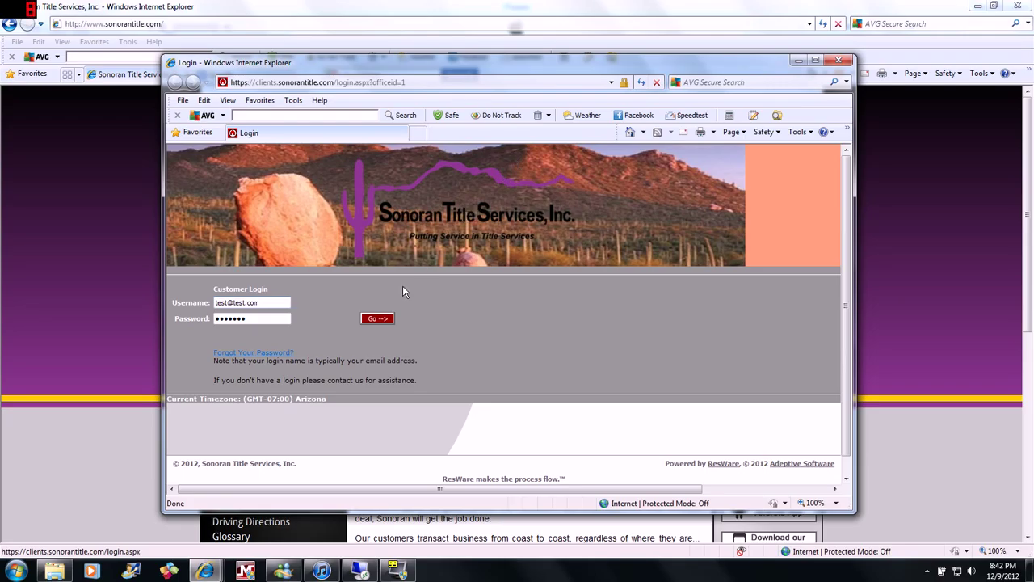
pyautogui.click(377, 318)
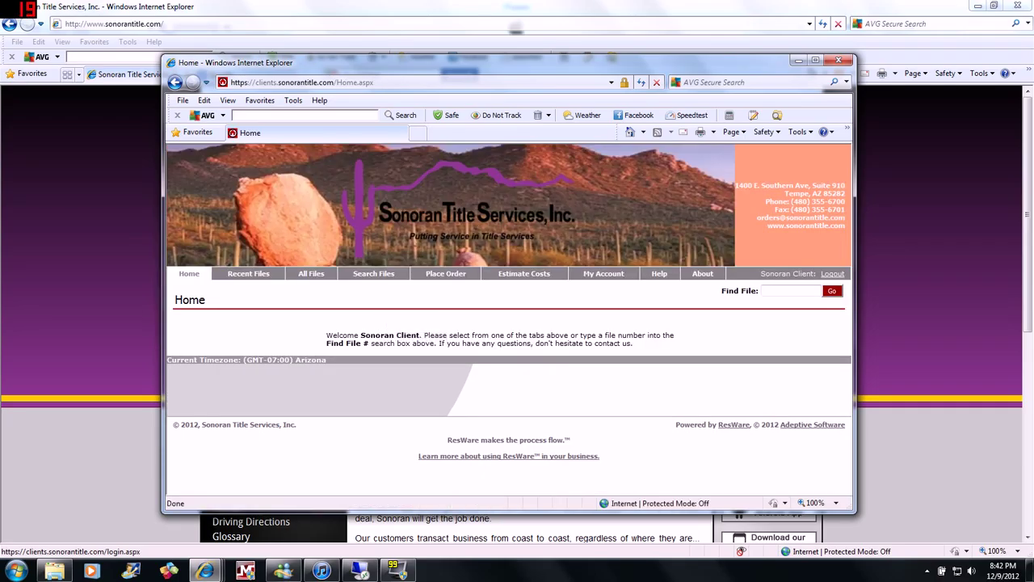
pyautogui.click(815, 60)
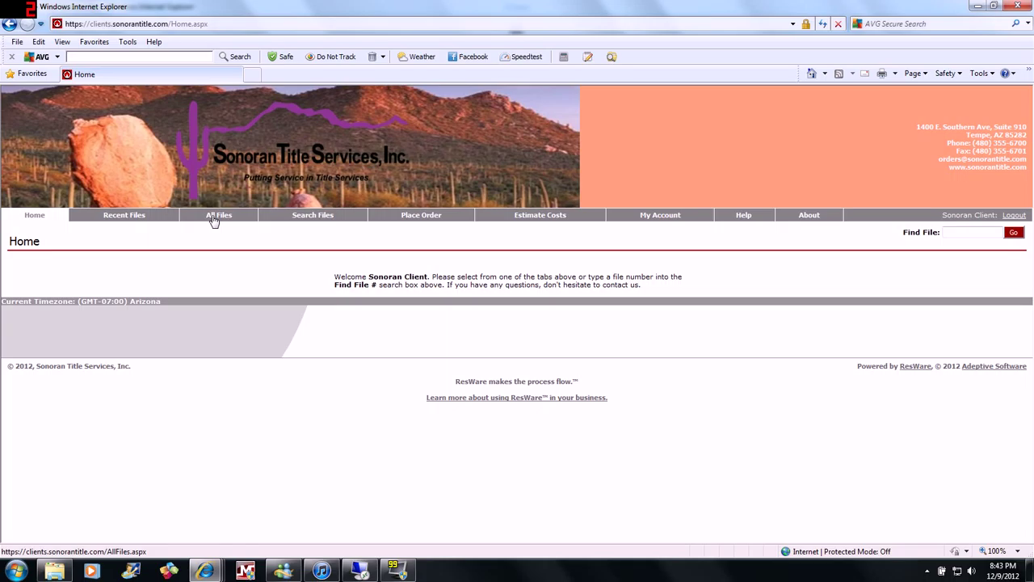
pyautogui.click(320, 216)
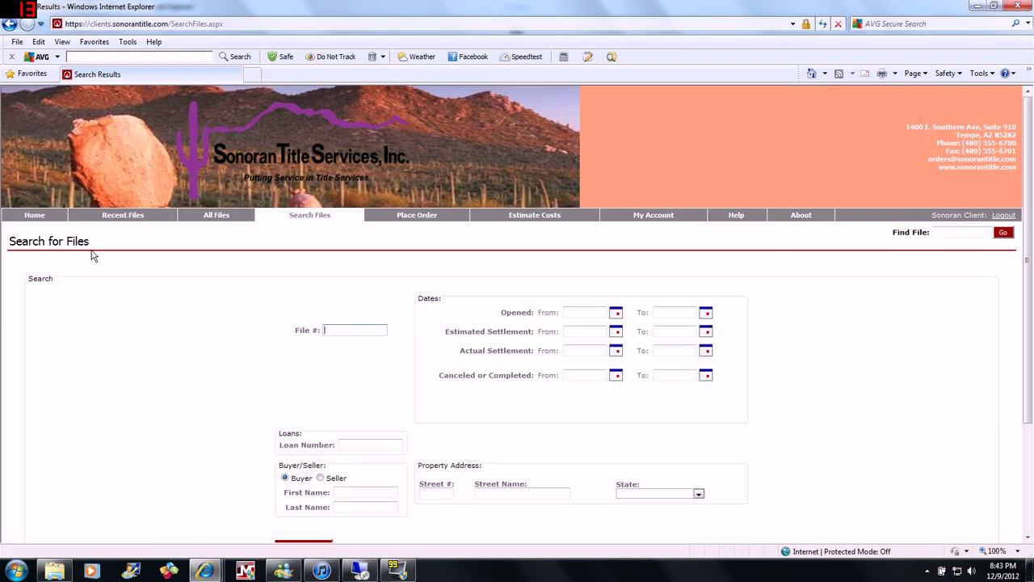
pyautogui.click(212, 224)
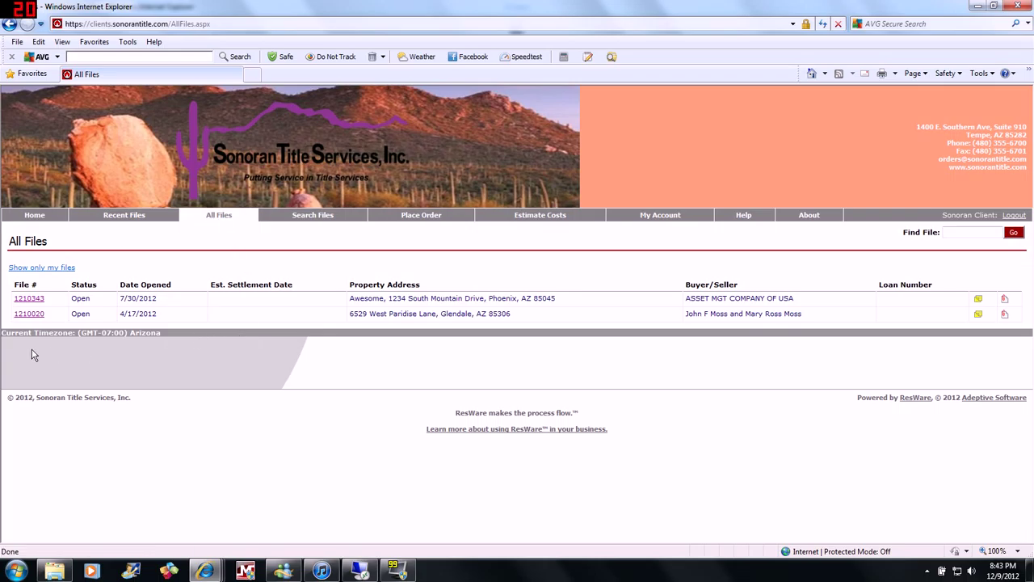
pyautogui.click(25, 319)
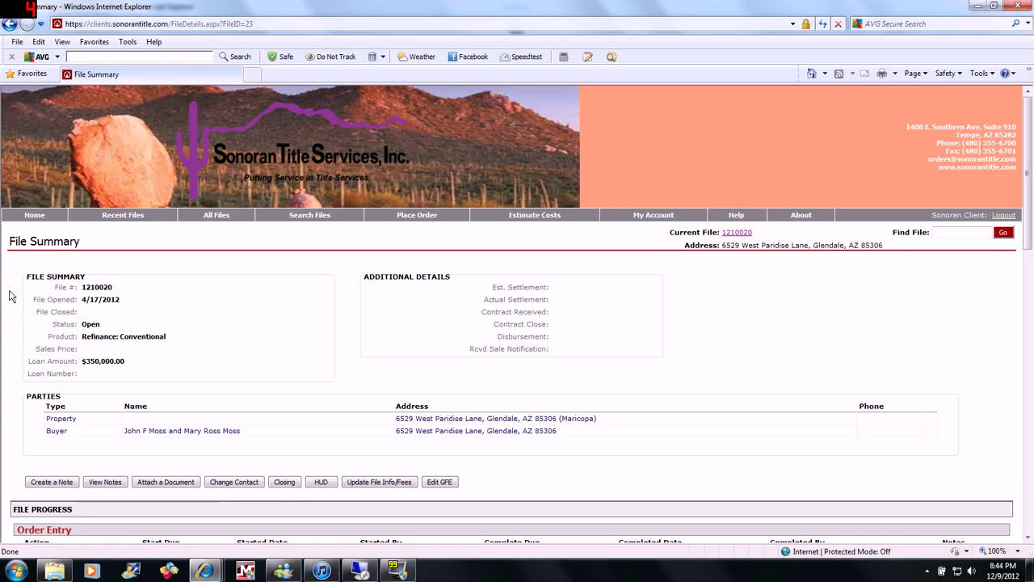
pyautogui.scroll(-3, 10, 297)
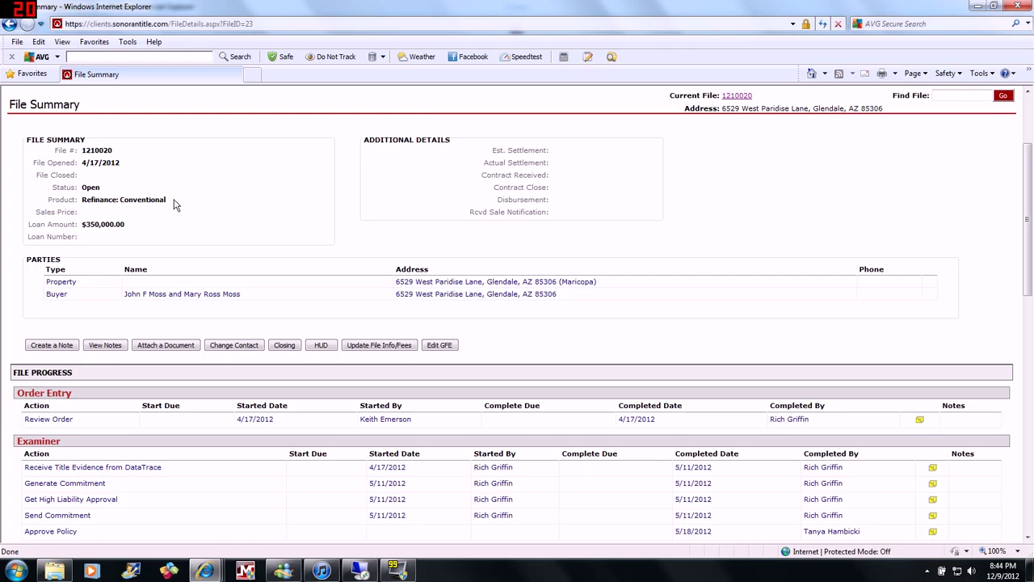
pyautogui.scroll(-2, 165, 196)
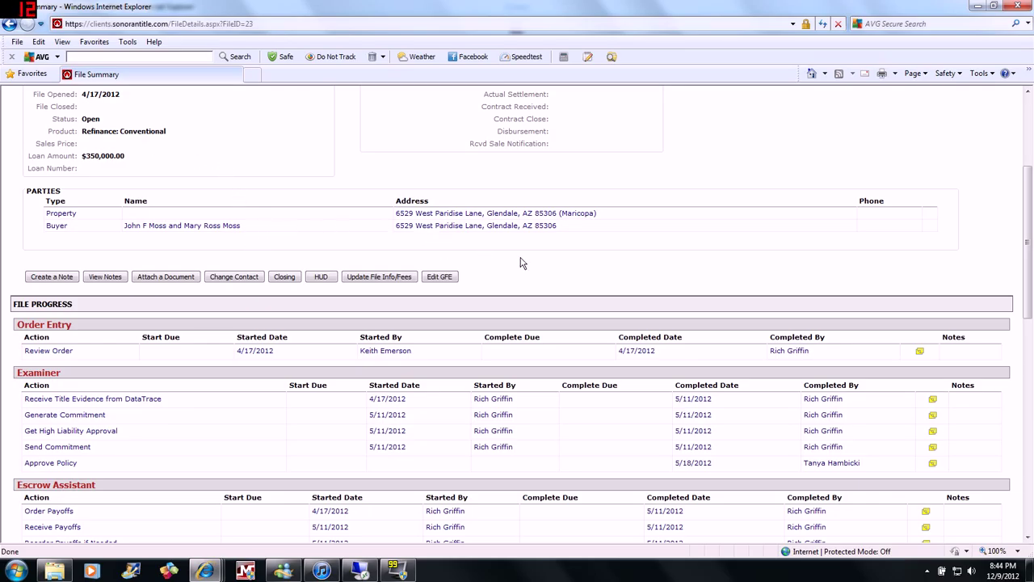
pyautogui.scroll(-4, 519, 261)
pyautogui.scroll(-2, 522, 262)
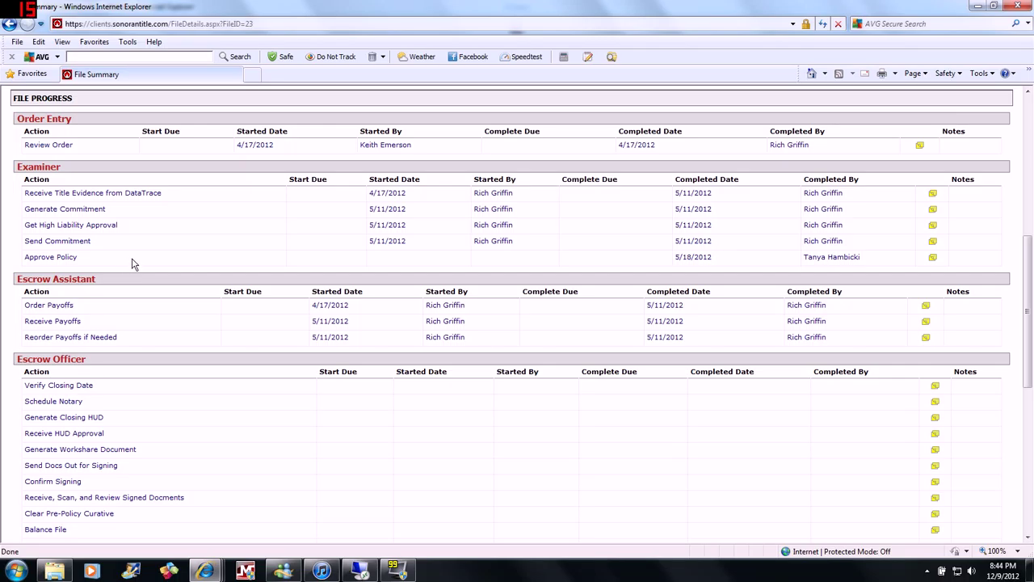
# Scroll past the Recording, Accounting and Policy tasks down to the Documents table listing HUDReport.pdf.
pyautogui.scroll(-3, 133, 265)
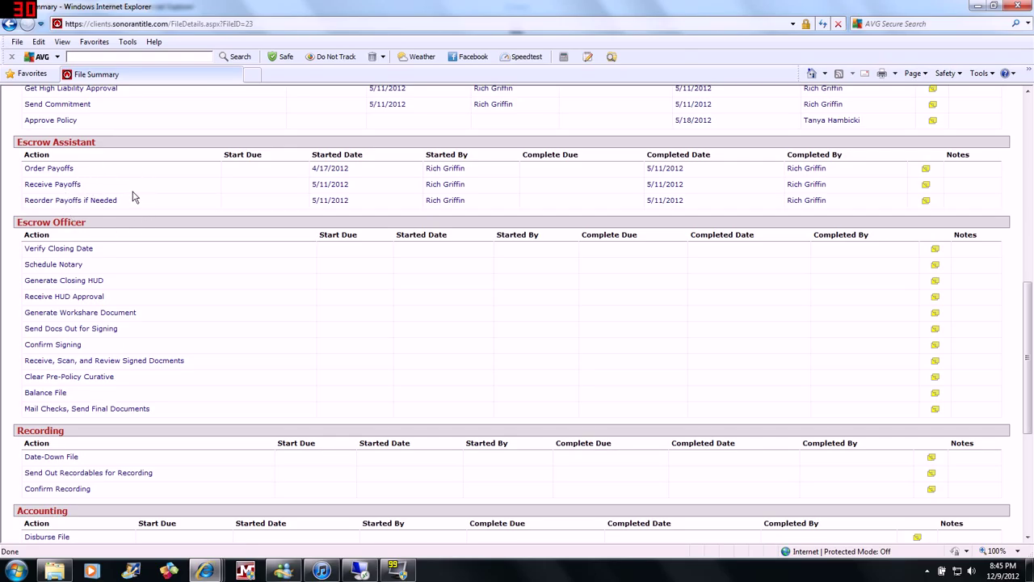
pyautogui.scroll(-2, 184, 285)
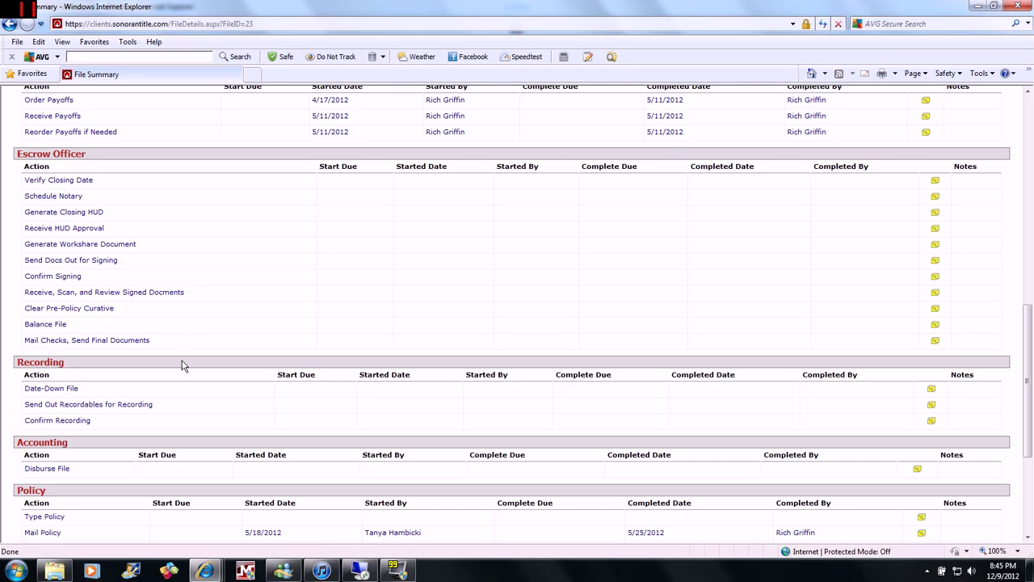
pyautogui.scroll(-1, 182, 365)
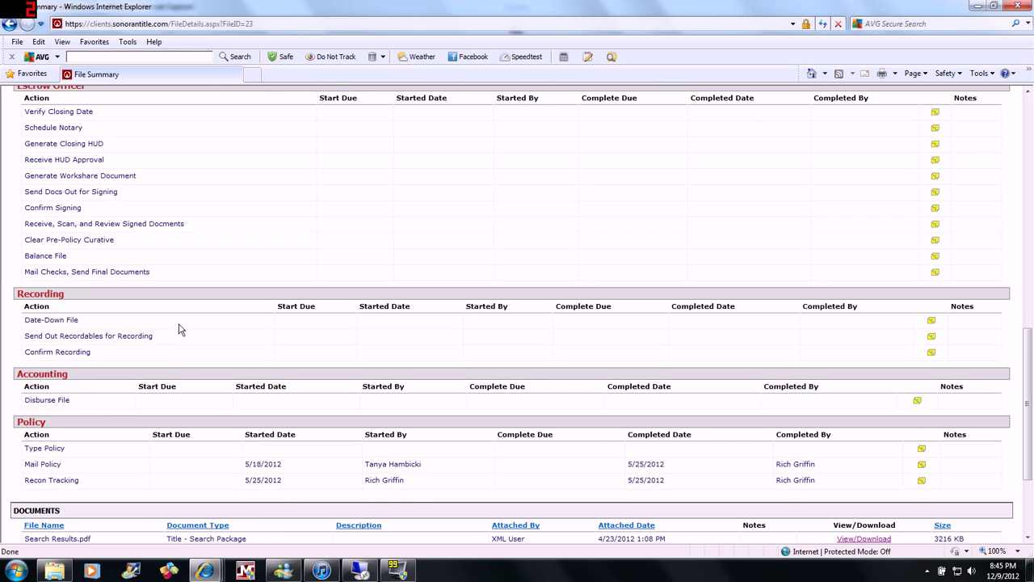
pyautogui.scroll(-1, 180, 329)
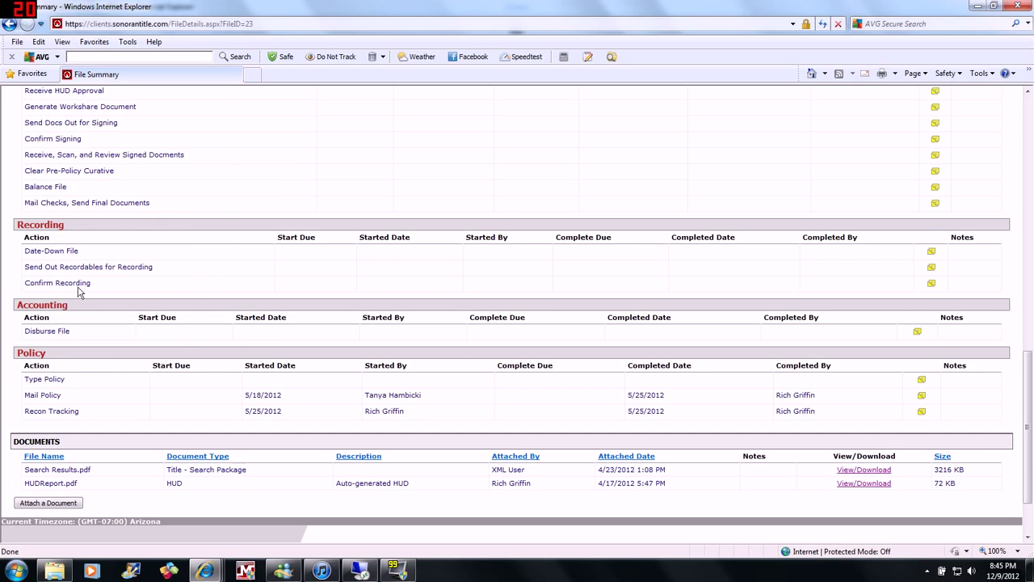
pyautogui.scroll(-1, 160, 278)
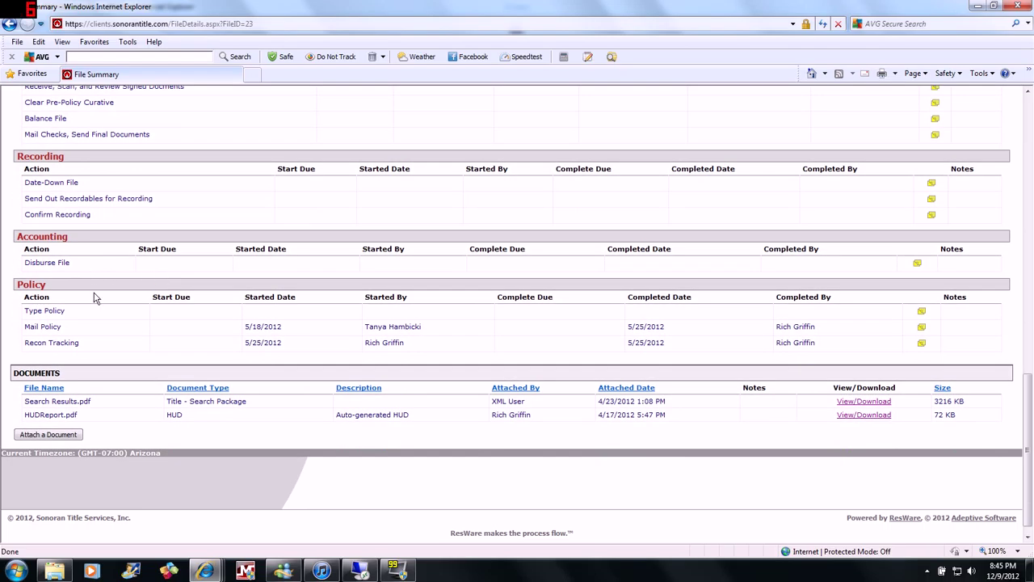
pyautogui.scroll(-1, 109, 318)
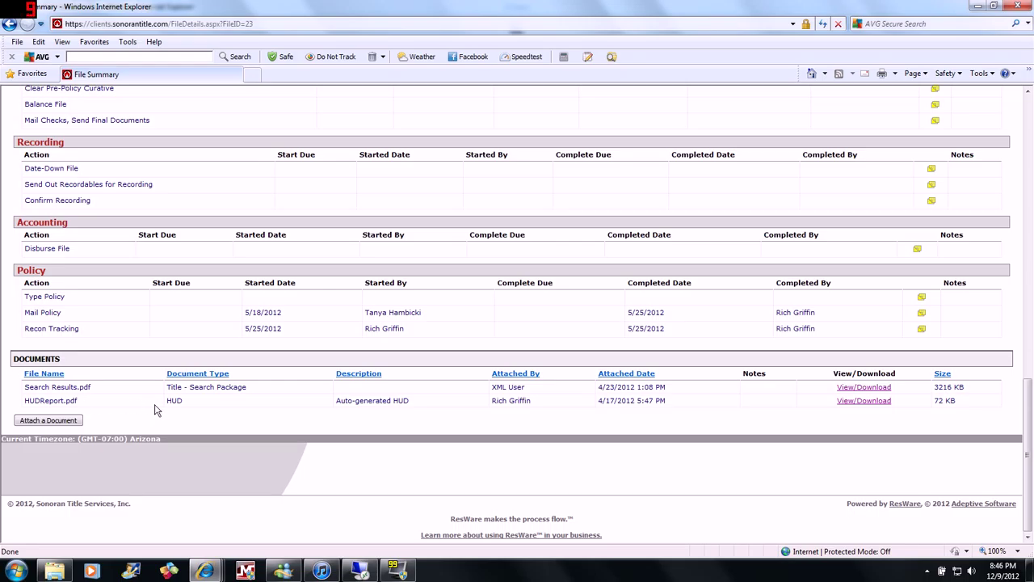
# Open HUDReport.pdf in Adobe Reader, read down to the total settlement charges, then close it.
pyautogui.click(865, 402)
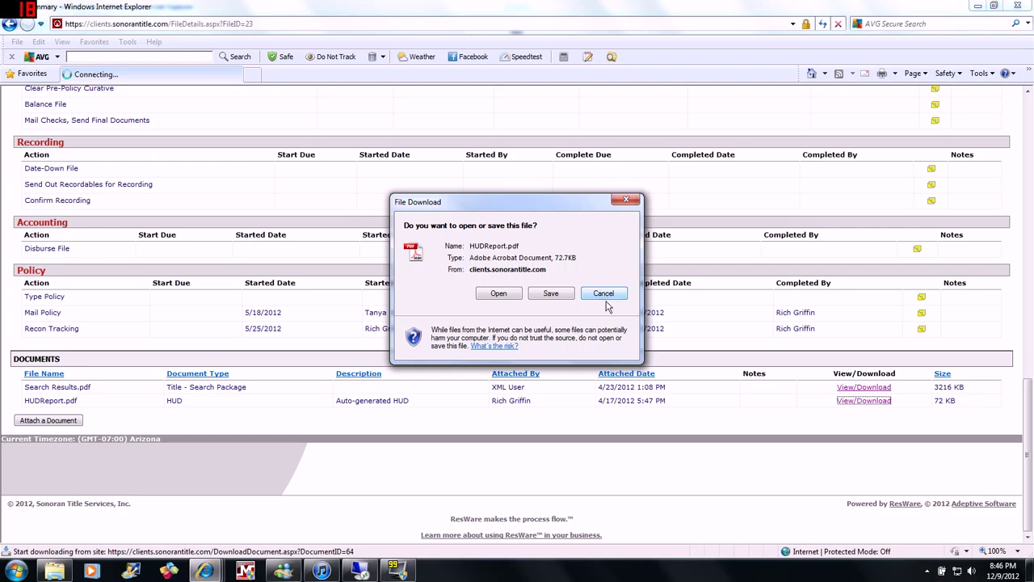
pyautogui.click(508, 295)
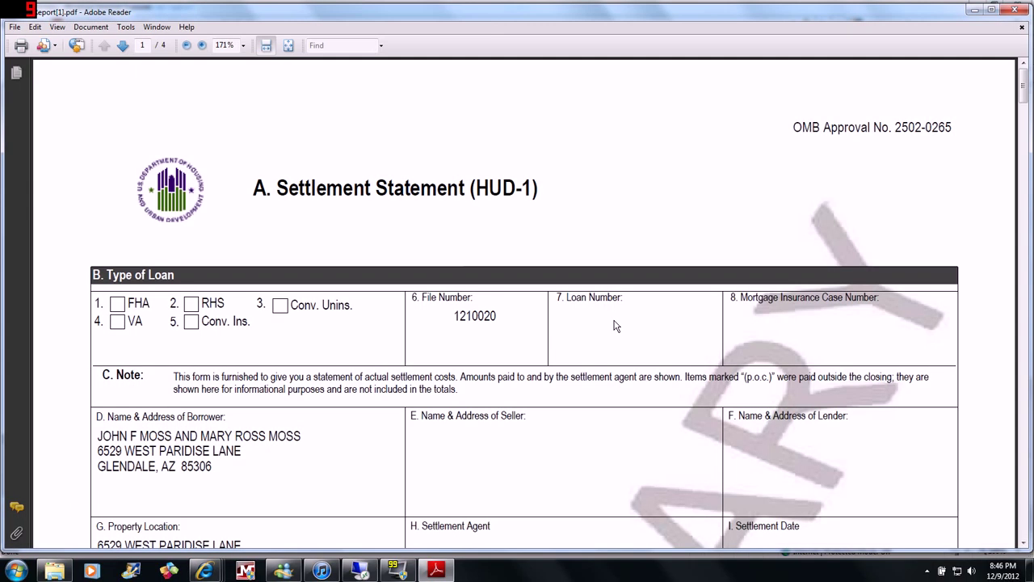
pyautogui.scroll(-5, 615, 326)
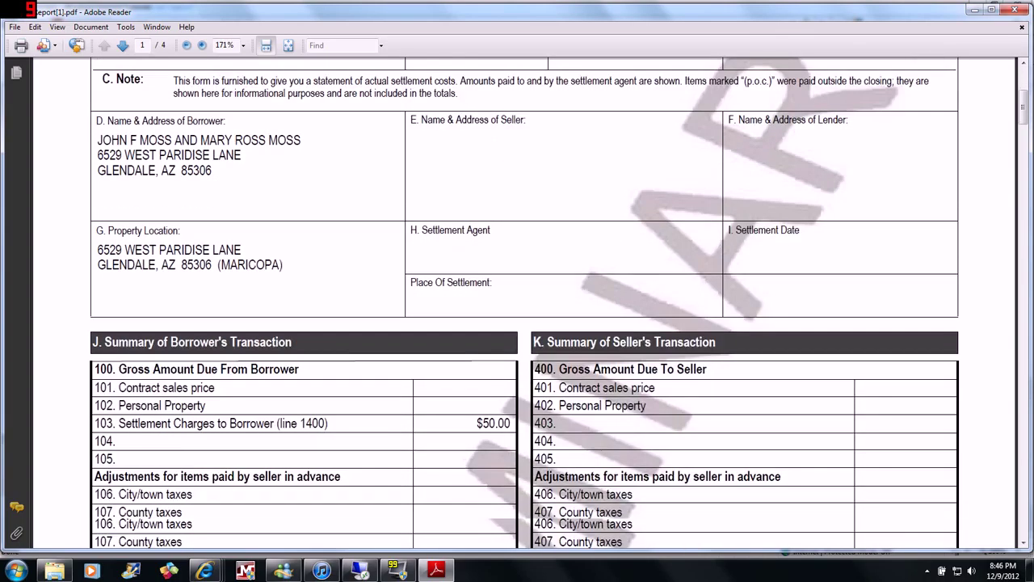
pyautogui.scroll(-7, 618, 326)
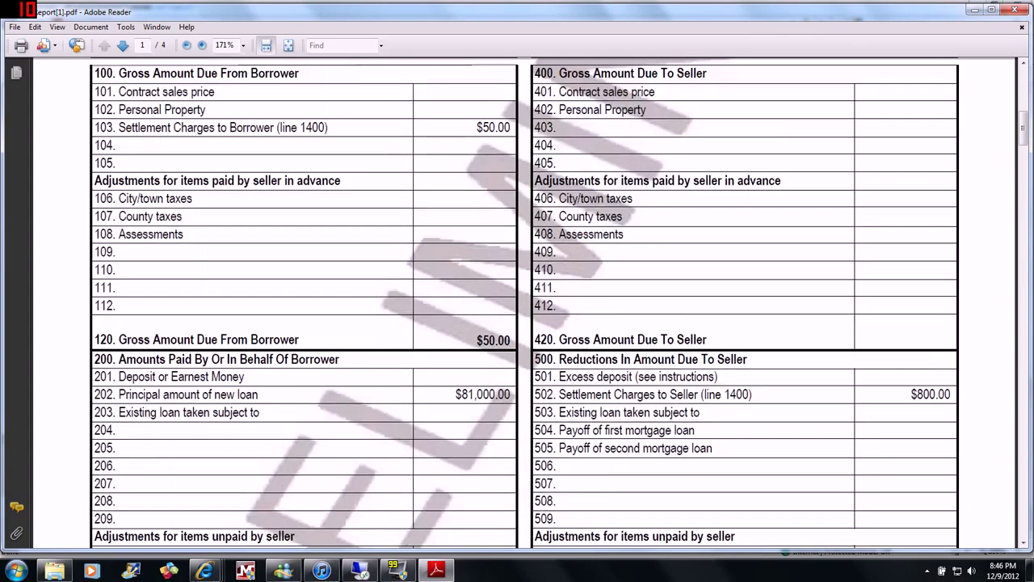
pyautogui.scroll(-6, 618, 326)
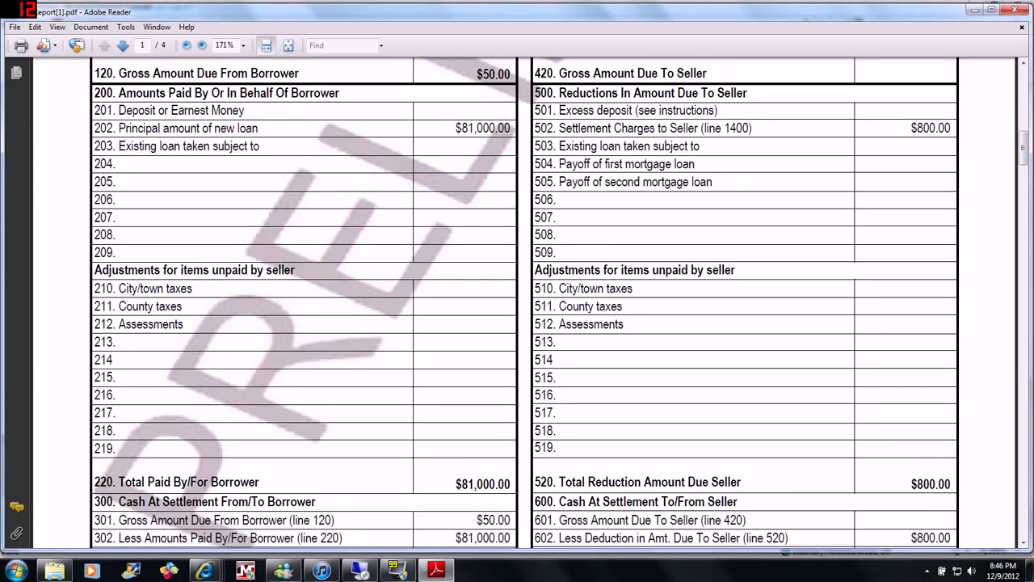
pyautogui.scroll(-6, 614, 326)
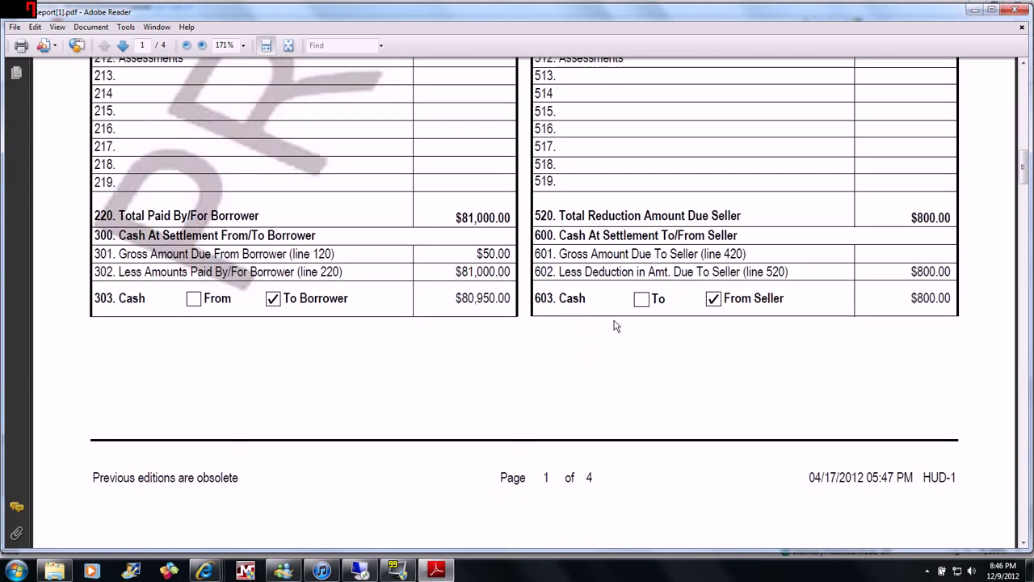
pyautogui.scroll(-5, 615, 326)
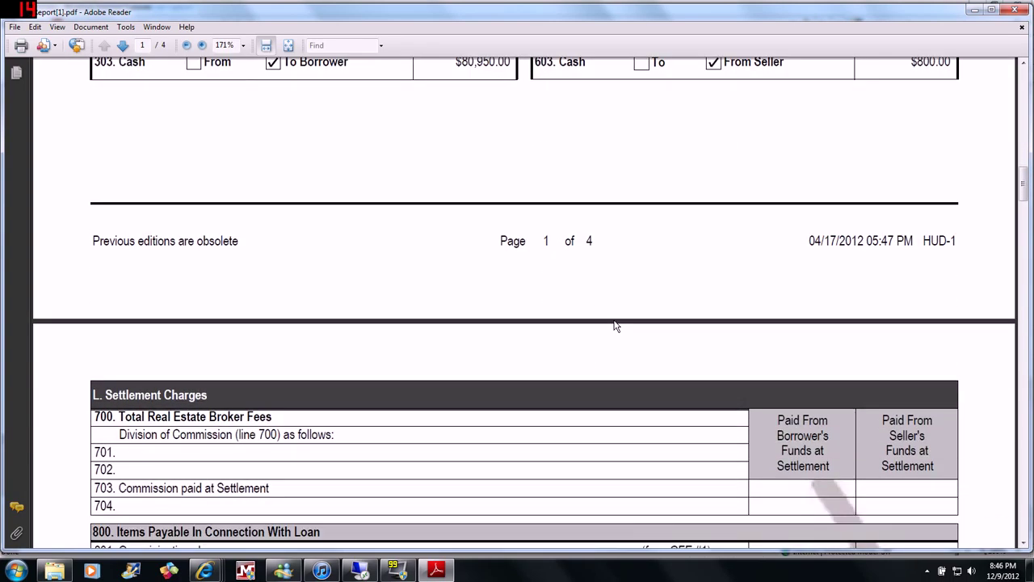
pyautogui.scroll(-8, 614, 325)
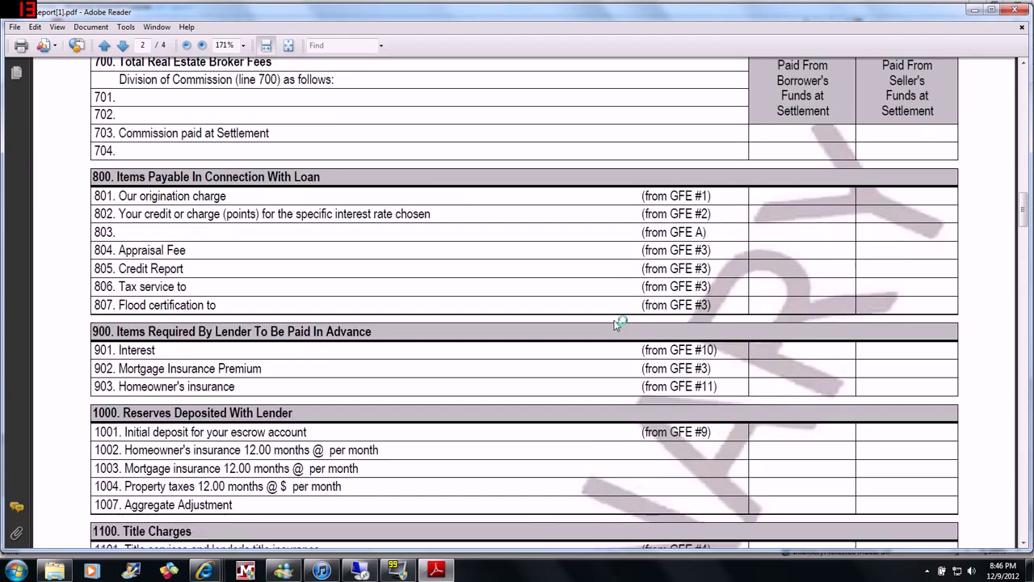
pyautogui.scroll(-7, 614, 326)
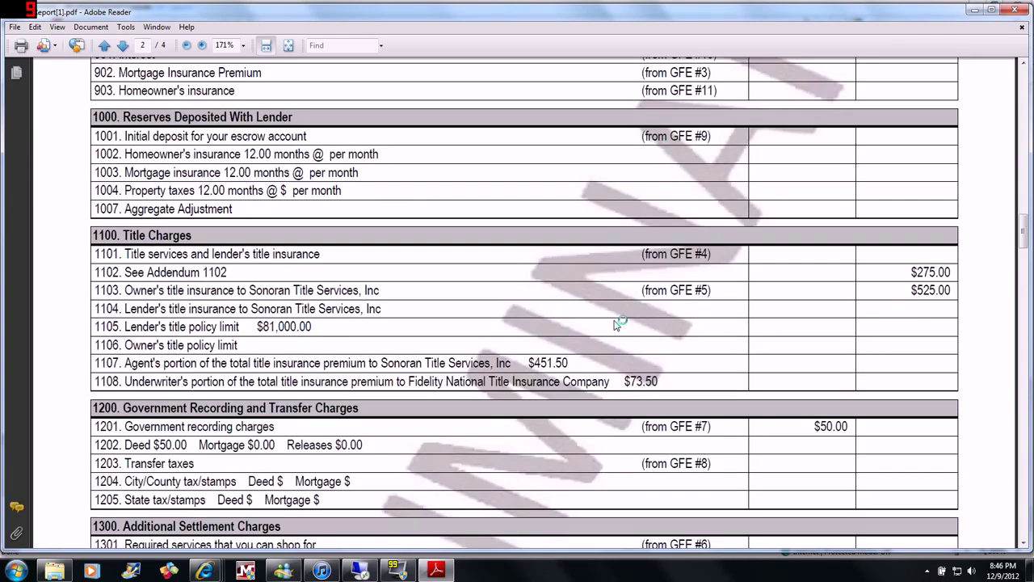
pyautogui.scroll(-4, 615, 323)
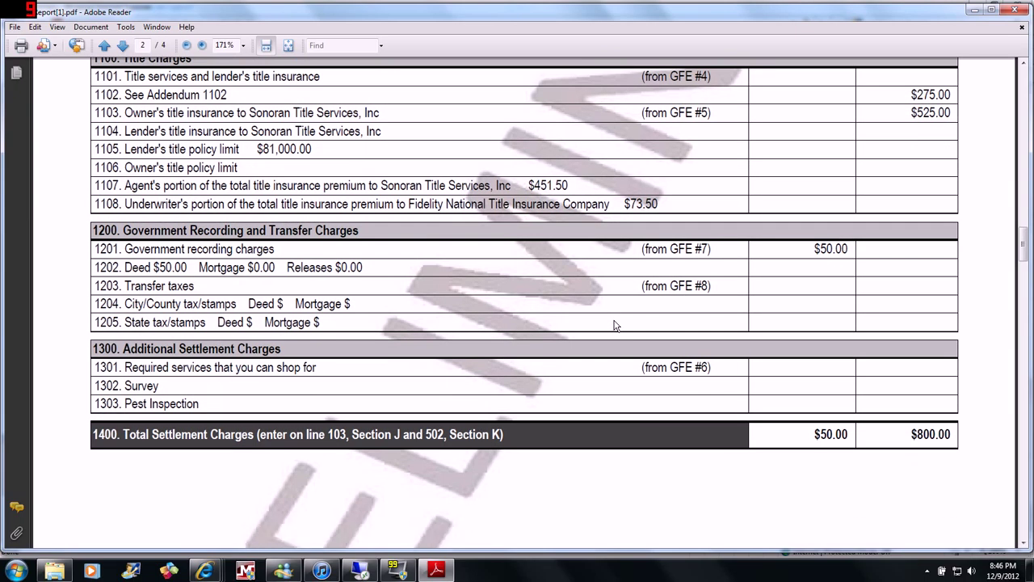
pyautogui.click(1013, 11)
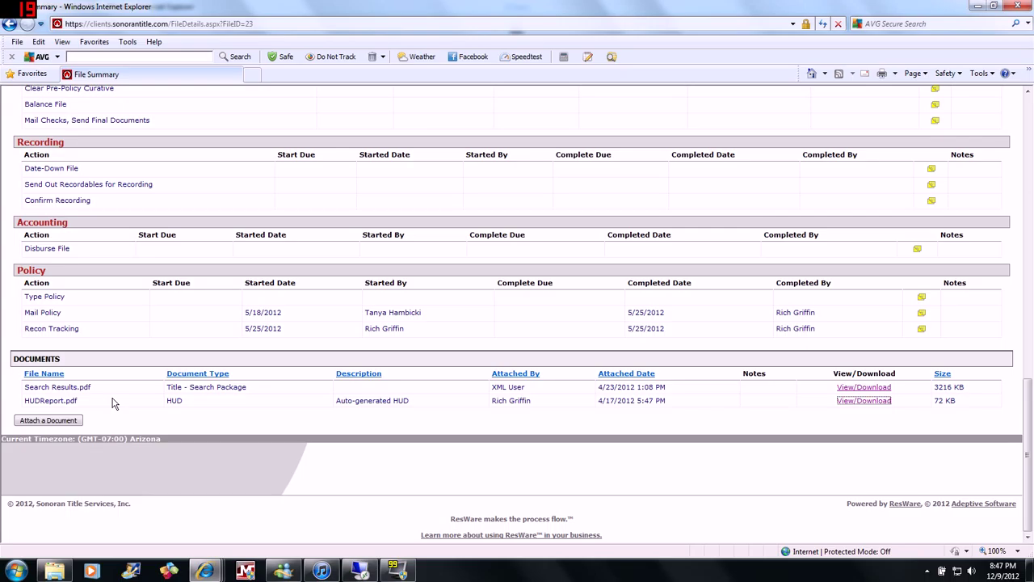
pyautogui.scroll(15, 113, 404)
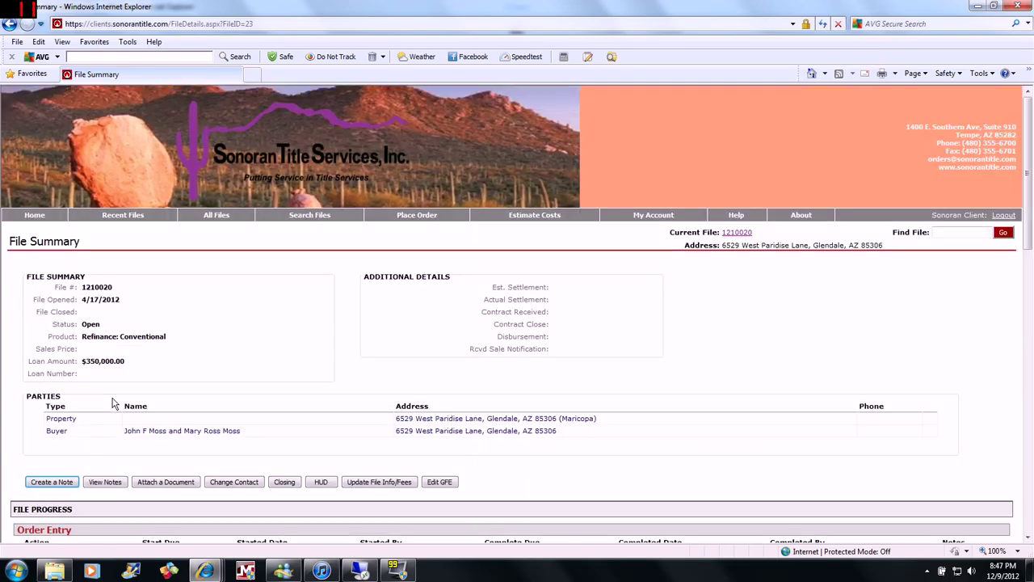